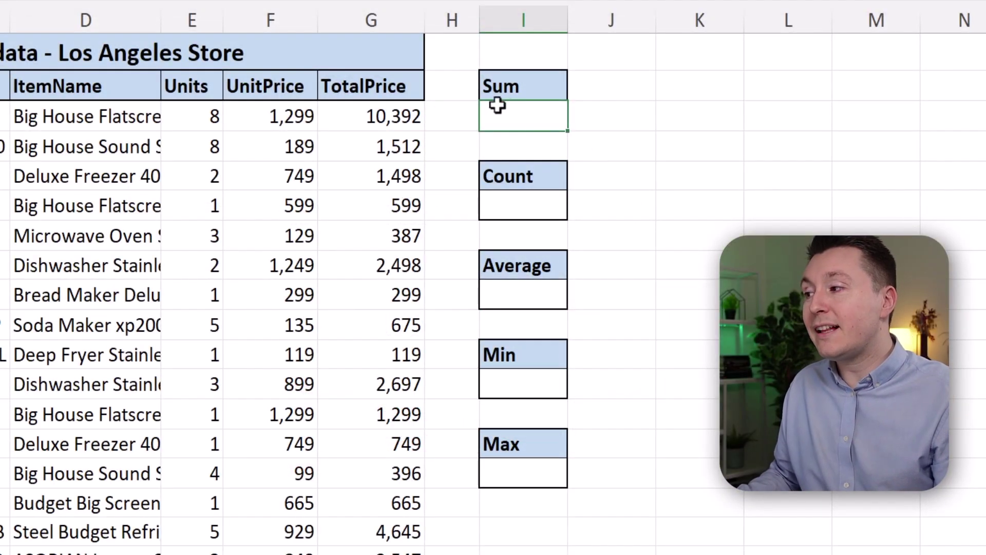
Enter =SUM(G3:G20) in I3 to total the TotalPrice values, giving 31,403
{"action": "left_click_drag", "start_coordinate": [398, 107], "coordinate": [395, 355]}
{"action": "left_click", "coordinate": [537, 113]}
{"action": "type", "text": "=SUM"}
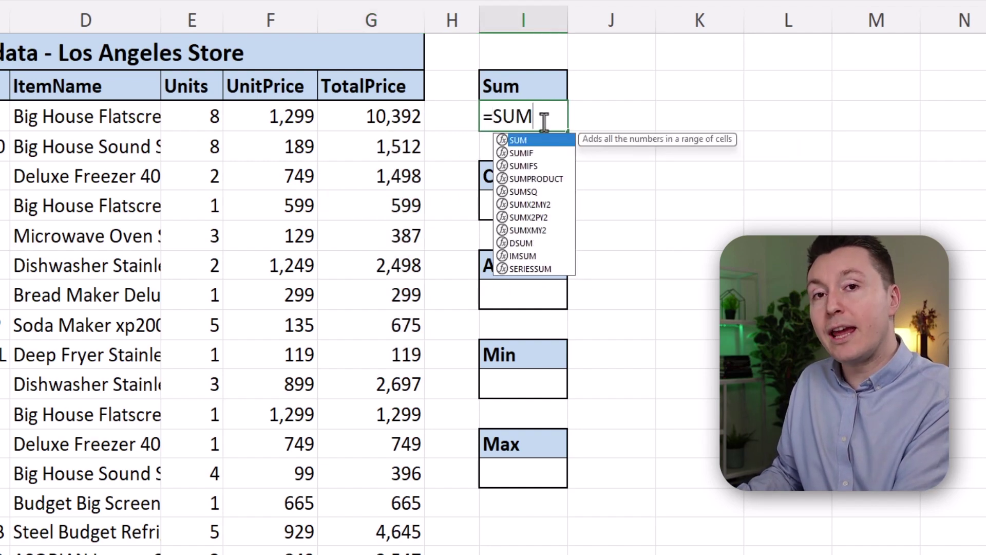
{"action": "type", "text": "("}
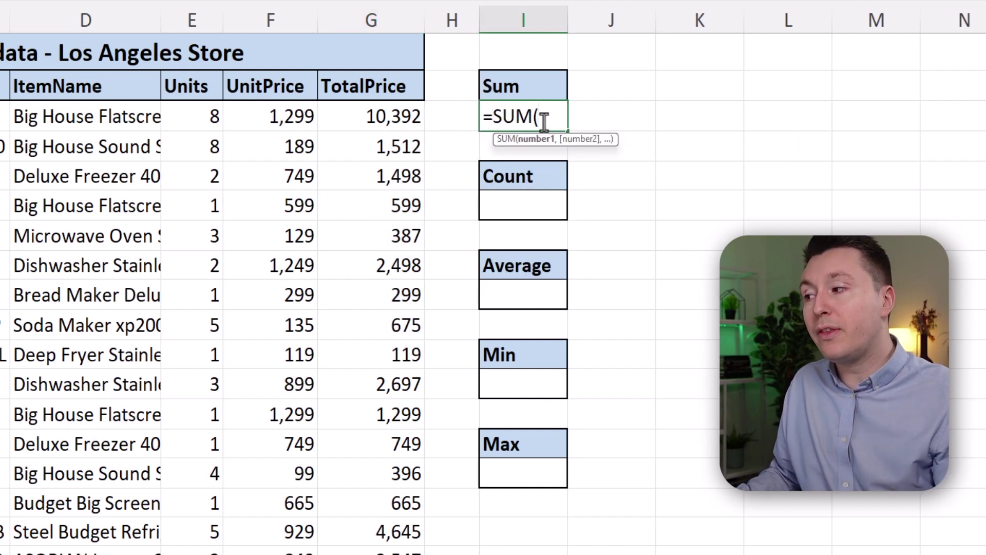
{"action": "left_click_drag", "start_coordinate": [396, 116], "coordinate": [406, 554]}
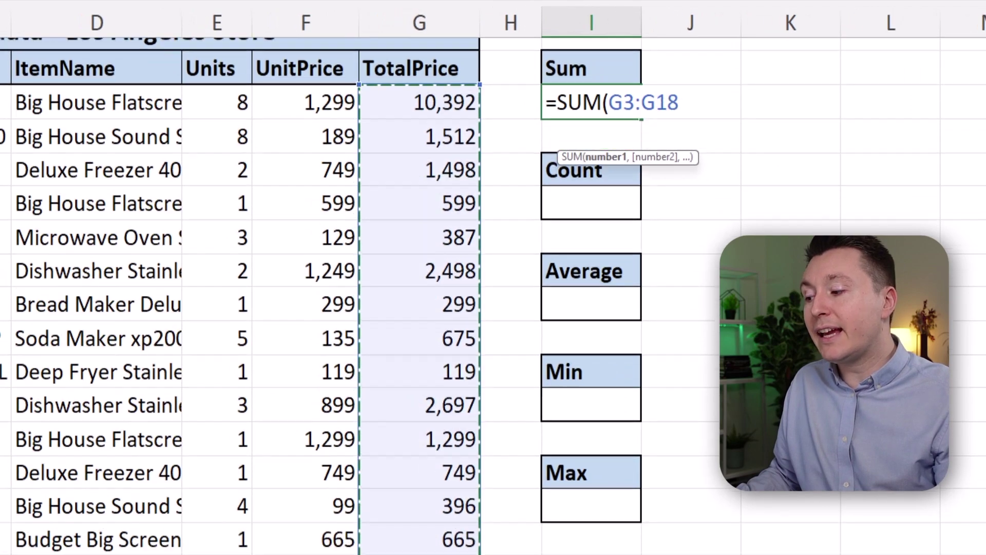
{"action": "scroll", "coordinate": [501, 364], "scroll_direction": "up", "scroll_amount": 1}
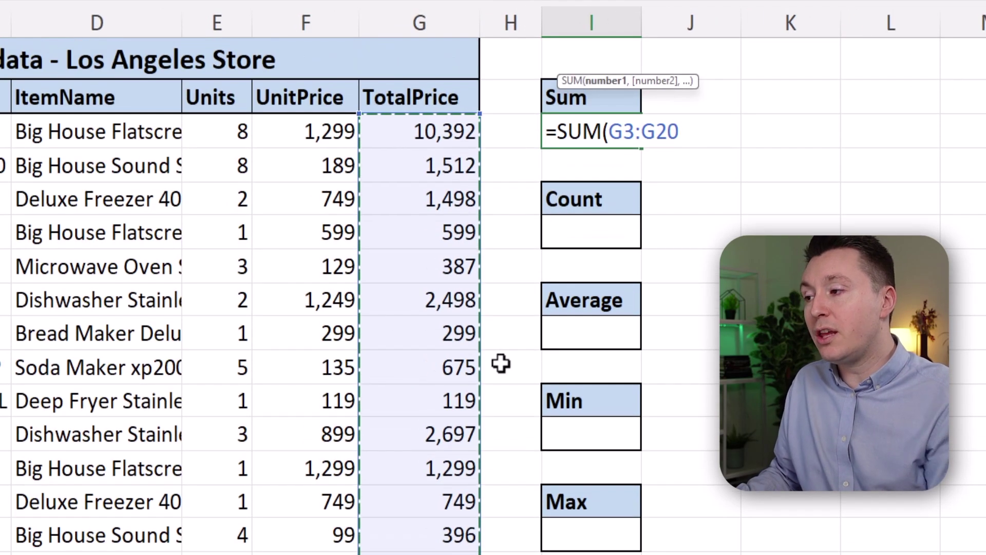
{"action": "type", "text": ")"}
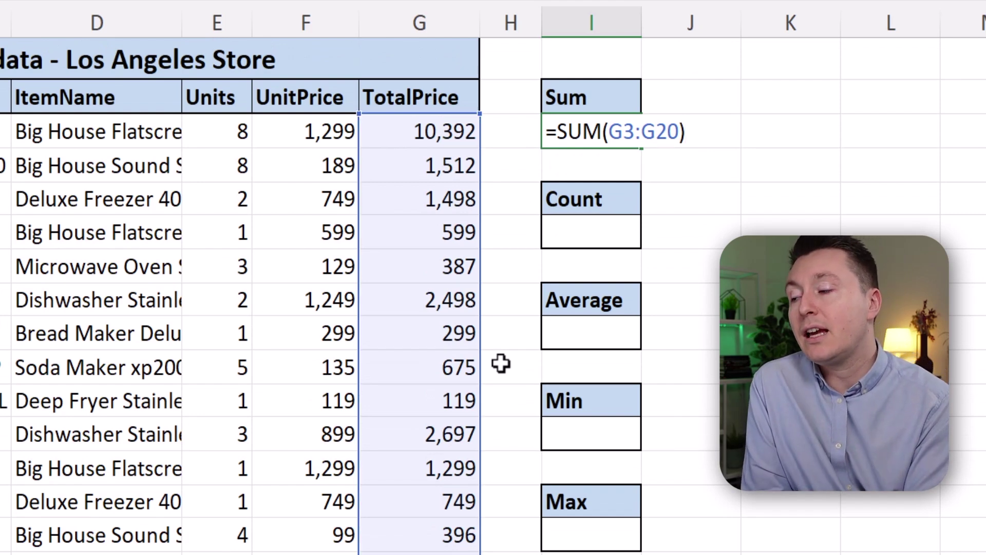
{"action": "key", "text": "Return"}
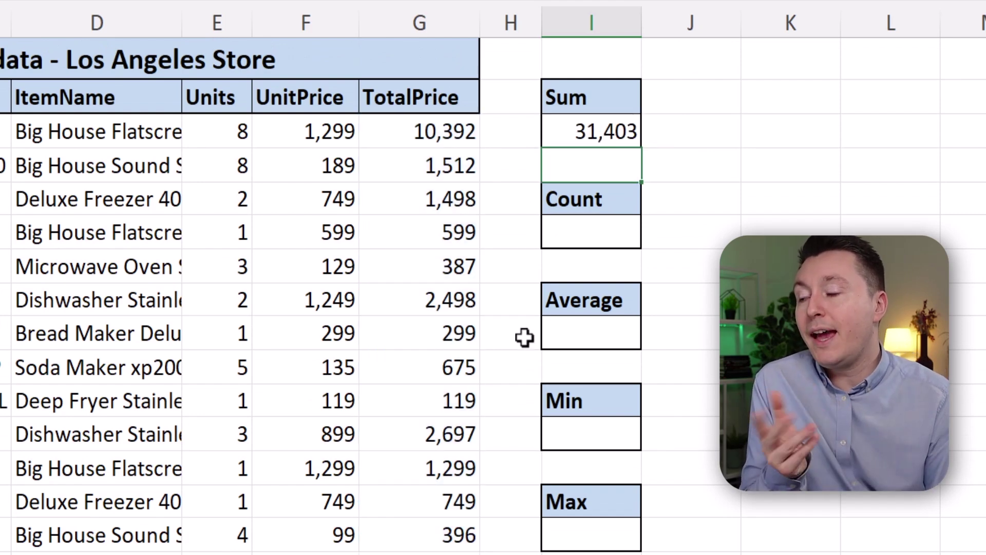
Retype the Sum formula in I3 by hand as =SUM(G3:G20) and commit it
{"action": "left_click", "coordinate": [619, 132]}
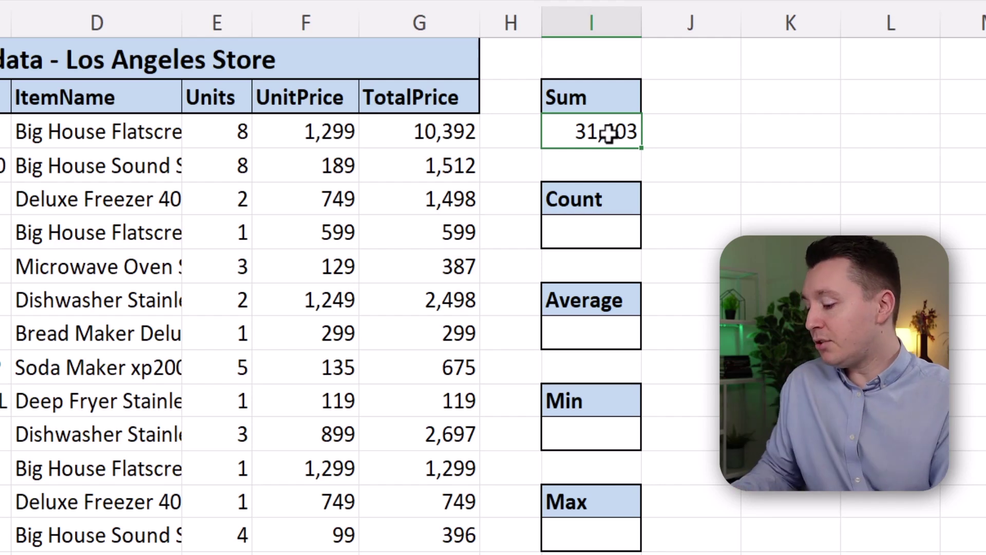
{"action": "double_click", "coordinate": [609, 133]}
{"action": "key", "text": "BackSpace"}
{"action": "key", "text": "BackSpace"}
{"action": "key", "text": "BackSpace"}
{"action": "key", "text": "BackSpace"}
{"action": "key", "text": "BackSpace"}
{"action": "key", "text": "BackSpace"}
{"action": "key", "text": "BackSpace"}
{"action": "key", "text": "BackSpace"}
{"action": "key", "text": "BackSpace"}
{"action": "key", "text": "BackSpace"}
{"action": "key", "text": "BackSpace"}
{"action": "type", "text": "SUM(G3"}
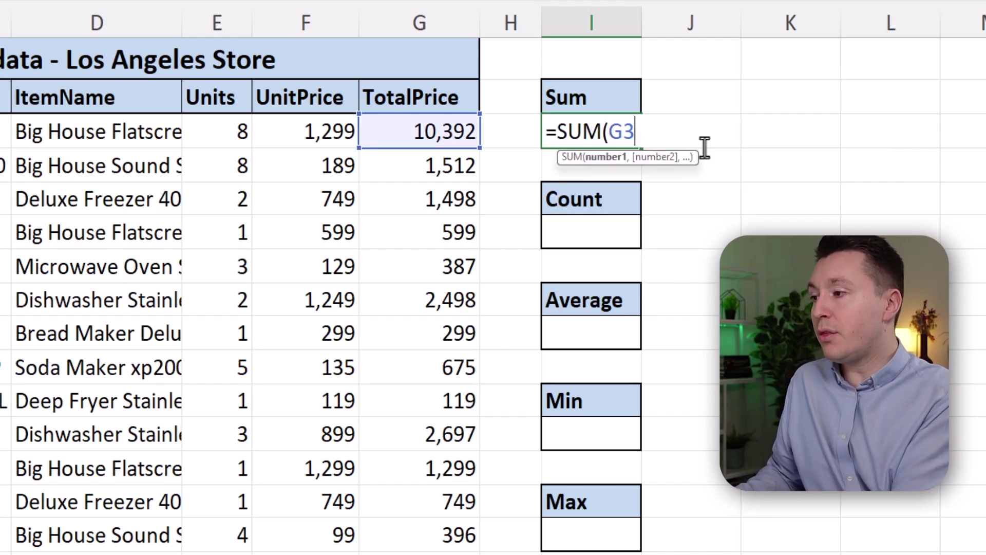
{"action": "type", "text": ":G20("}
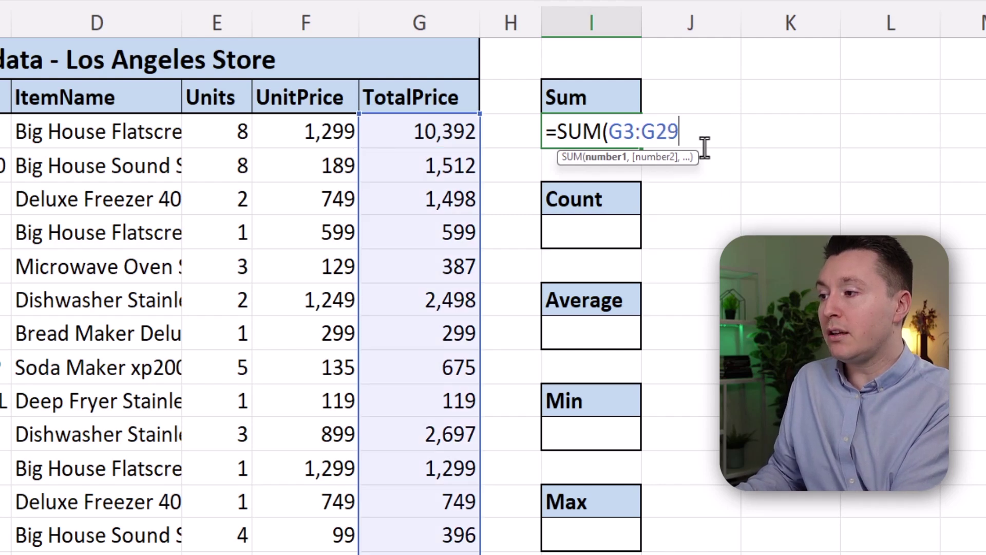
{"action": "key", "text": "BackSpace"}
{"action": "type", "text": ")"}
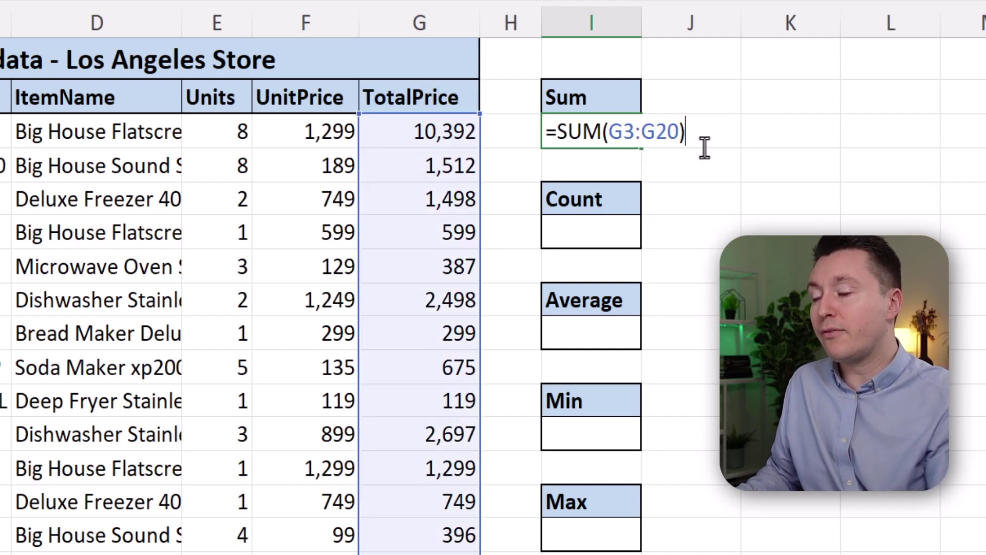
{"action": "key", "text": "ctrl+Return"}
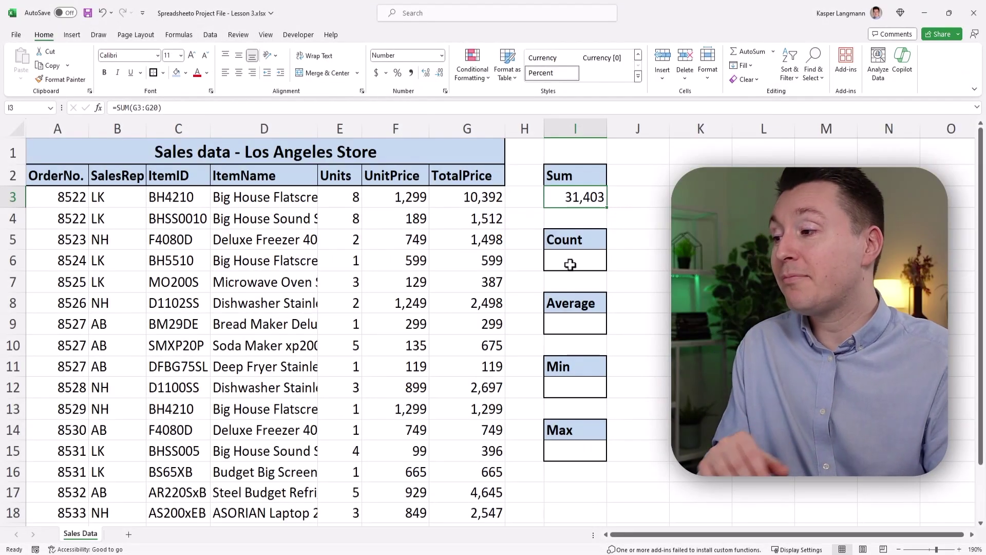
Count the TotalPrice entries with =COUNT(G3:G20) in I6, giving 18
{"action": "left_click", "coordinate": [570, 265]}
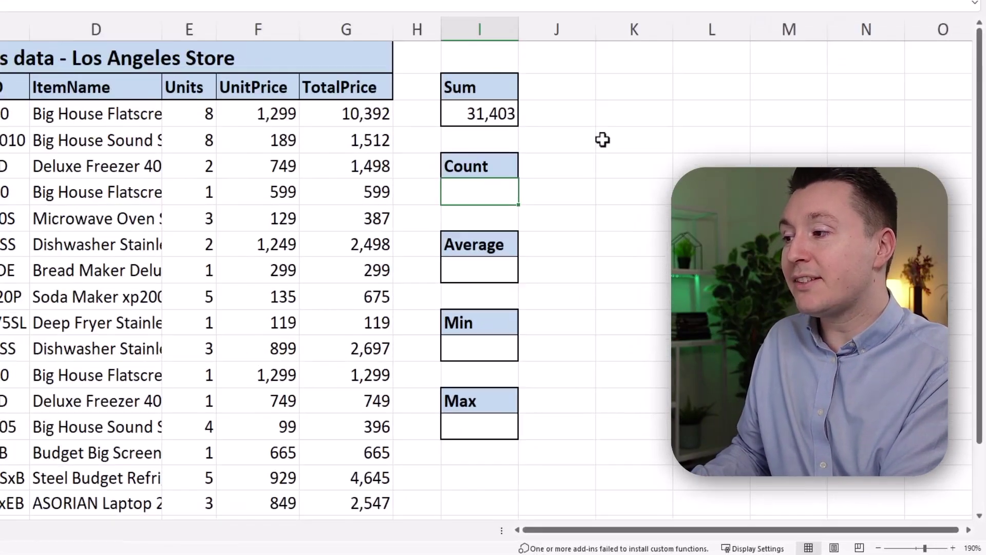
{"action": "type", "text": "=COUNT("}
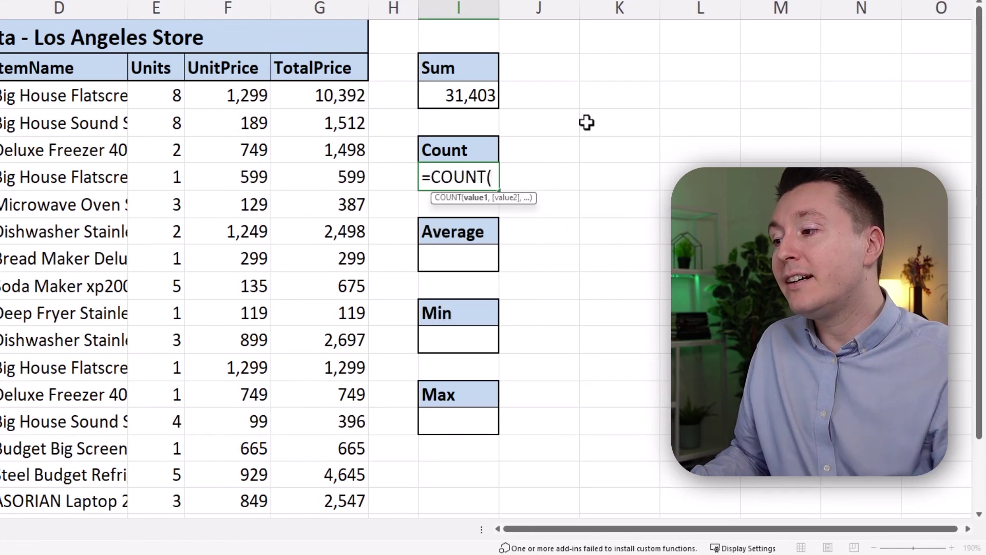
{"action": "left_click_drag", "start_coordinate": [325, 97], "coordinate": [330, 493]}
{"action": "type", "text": ")"}
{"action": "key", "text": "Return"}
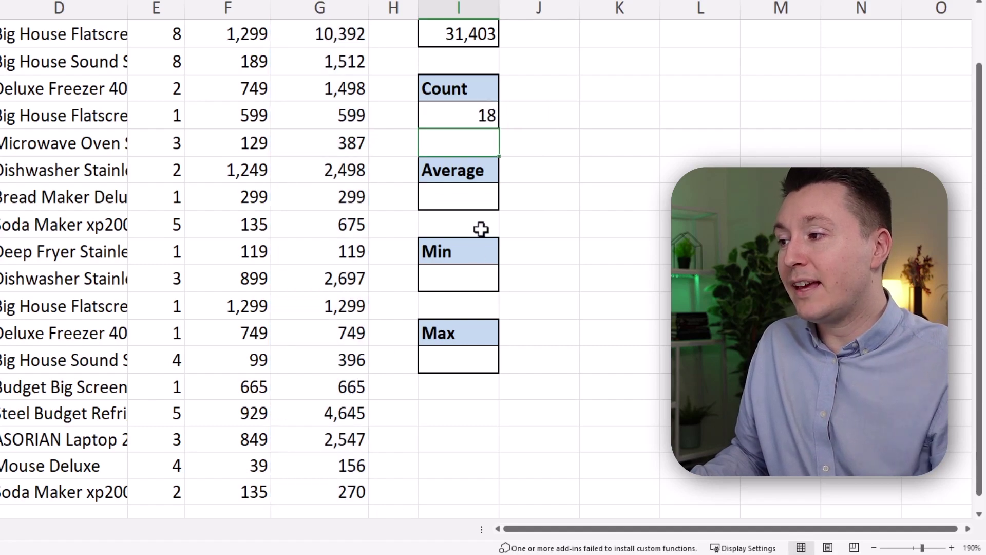
{"action": "left_click", "coordinate": [455, 120]}
{"action": "scroll", "coordinate": [457, 115], "scroll_direction": "up", "scroll_amount": 1}
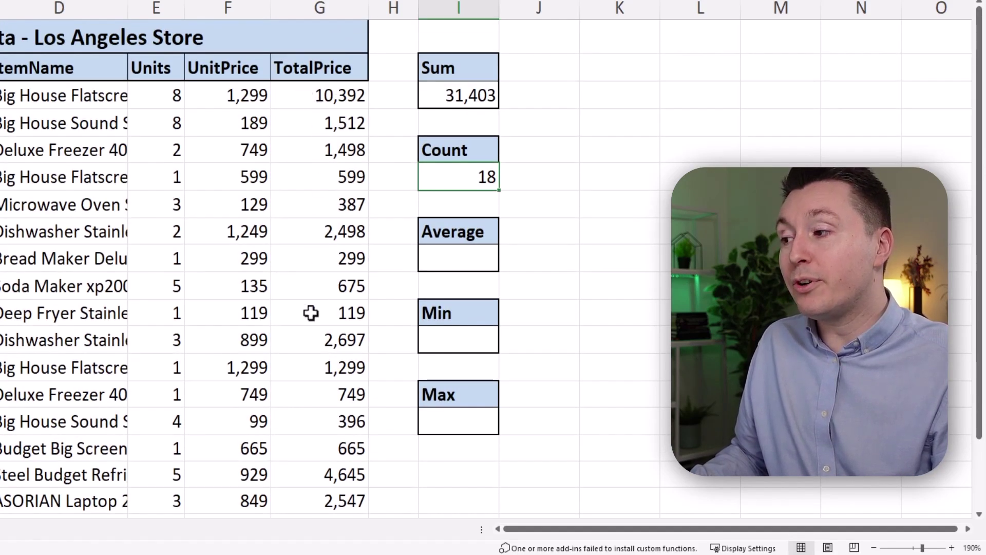
Enter =AVERAGE(G3:G20) in the Average cell I9, giving 1,745
{"action": "left_click", "coordinate": [452, 259]}
{"action": "type", "text": "=AVERAGE("}
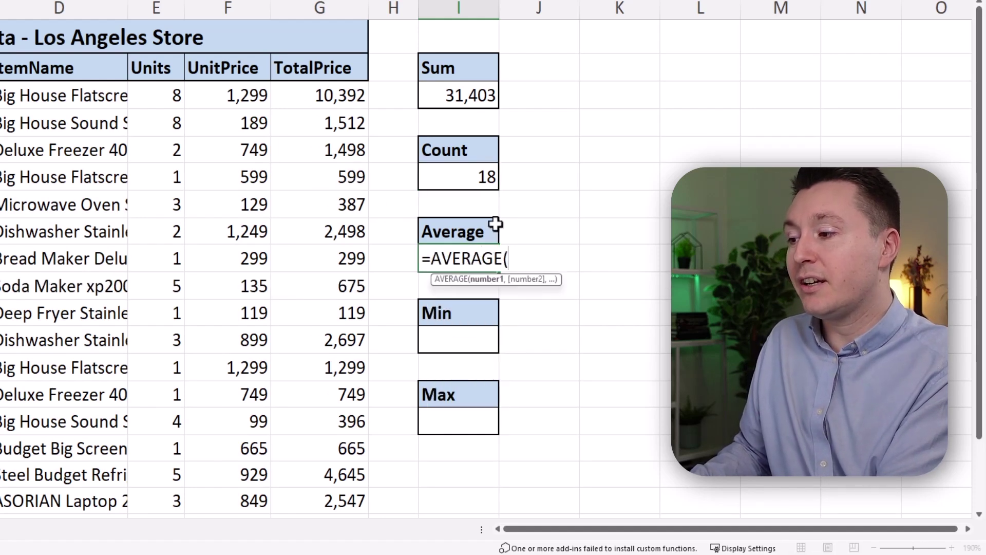
{"action": "key", "text": "BackSpace"}
{"action": "key", "text": "BackSpace"}
{"action": "key", "text": "BackSpace"}
{"action": "key", "text": "BackSpace"}
{"action": "key", "text": "BackSpace"}
{"action": "key", "text": "BackSpace"}
{"action": "key", "text": "BackSpace"}
{"action": "key", "text": "BackSpace"}
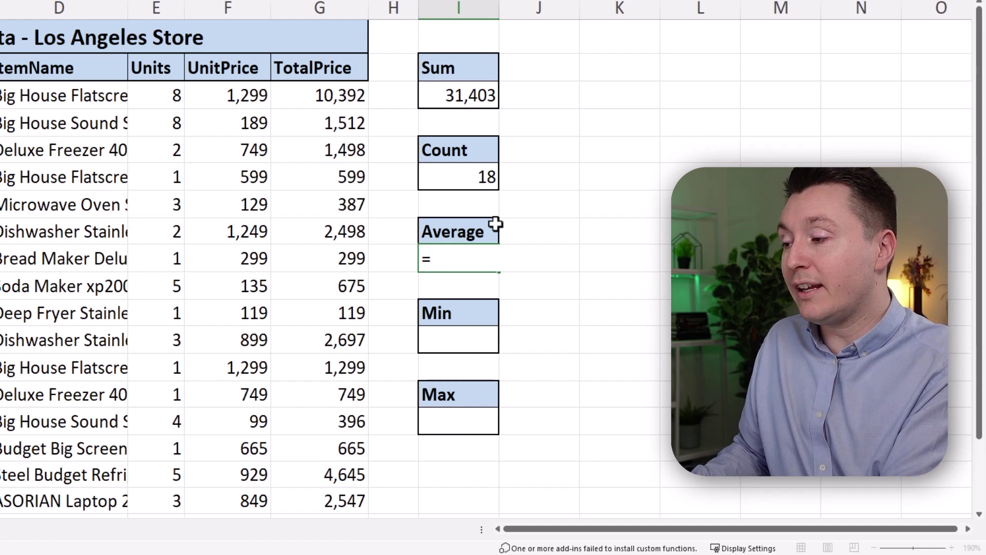
{"action": "type", "text": "a"}
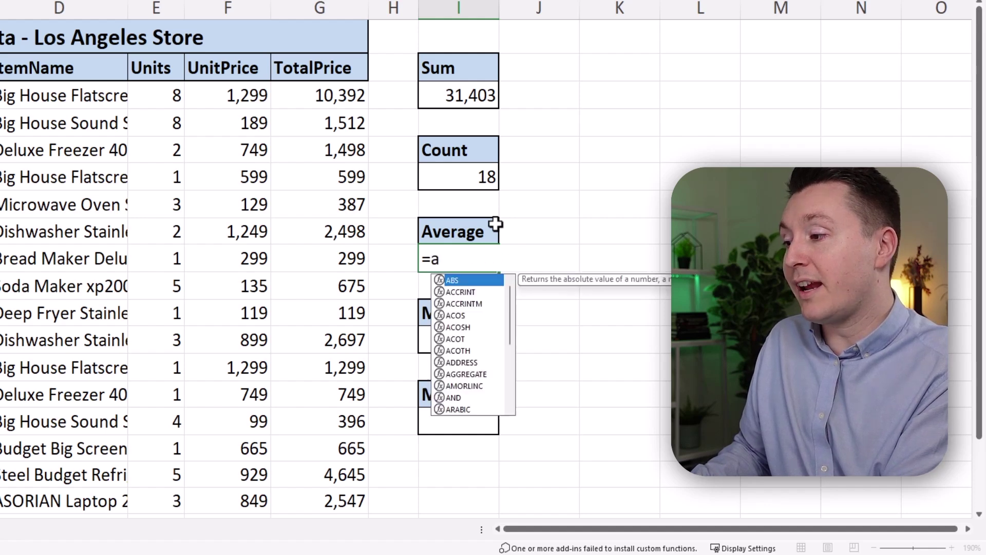
{"action": "type", "text": "verage("}
{"action": "left_click_drag", "start_coordinate": [352, 94], "coordinate": [324, 487]}
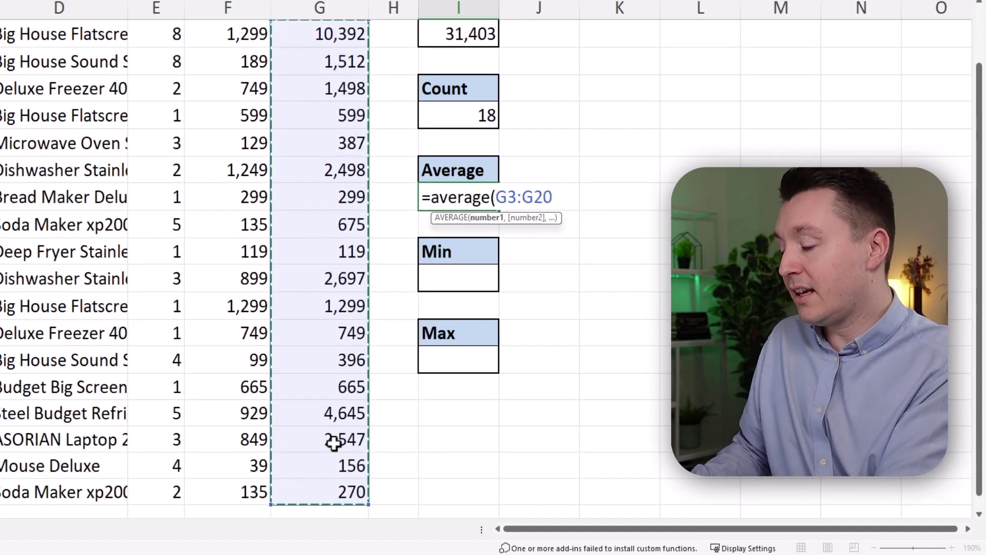
{"action": "type", "text": ")"}
{"action": "key", "text": "Return"}
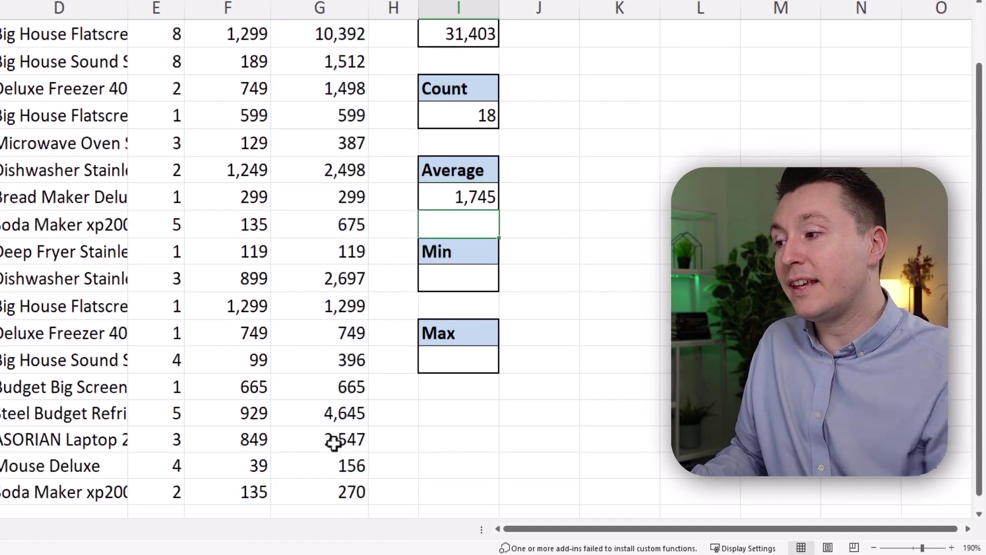
Enter =MIN(G3:G20) under Min to show the smallest TotalPrice, 119
{"action": "left_click", "coordinate": [465, 201]}
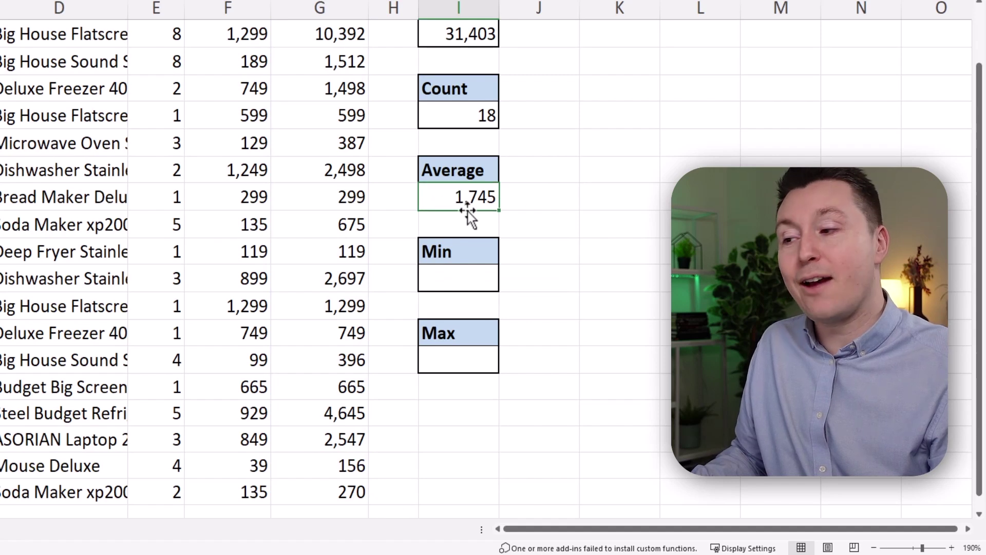
{"action": "left_click", "coordinate": [462, 280]}
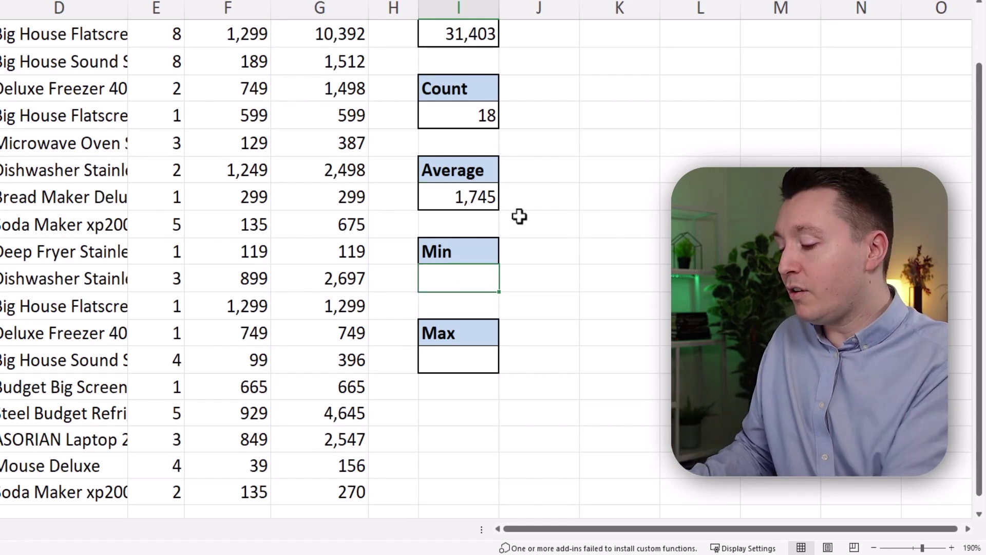
{"action": "type", "text": "="}
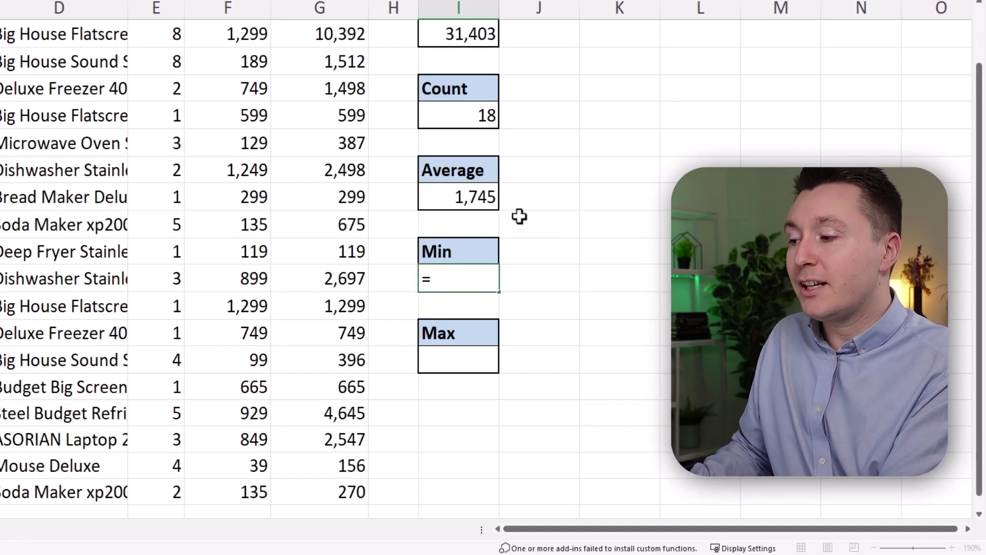
{"action": "type", "text": "min("}
{"action": "scroll", "coordinate": [440, 165], "scroll_direction": "up", "scroll_amount": 1}
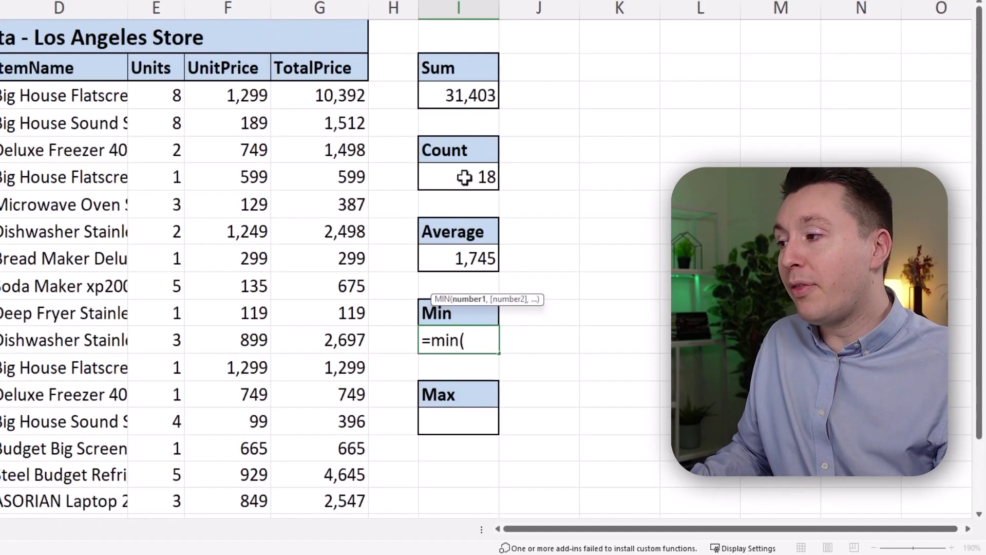
{"action": "left_click_drag", "start_coordinate": [325, 92], "coordinate": [330, 503]}
{"action": "type", "text": ")"}
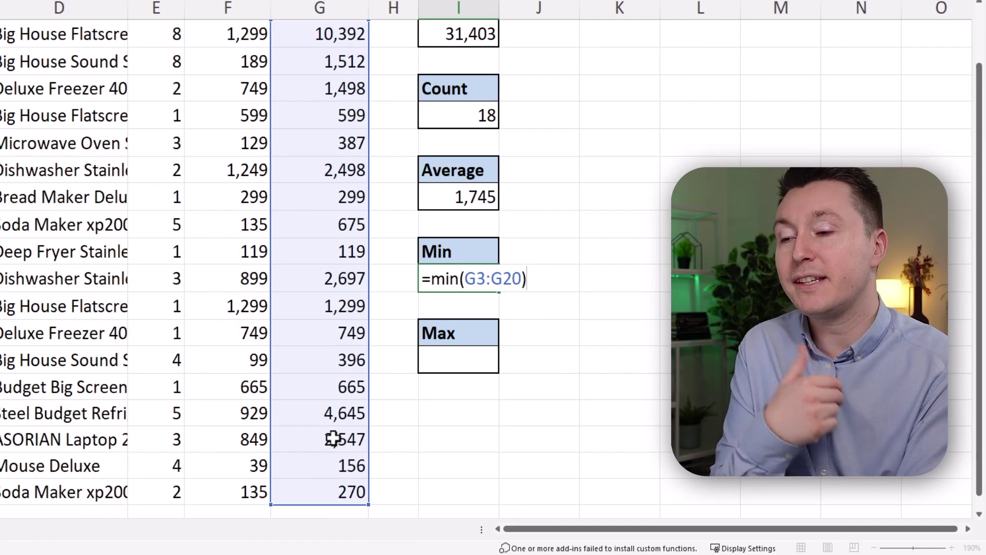
{"action": "key", "text": "Return"}
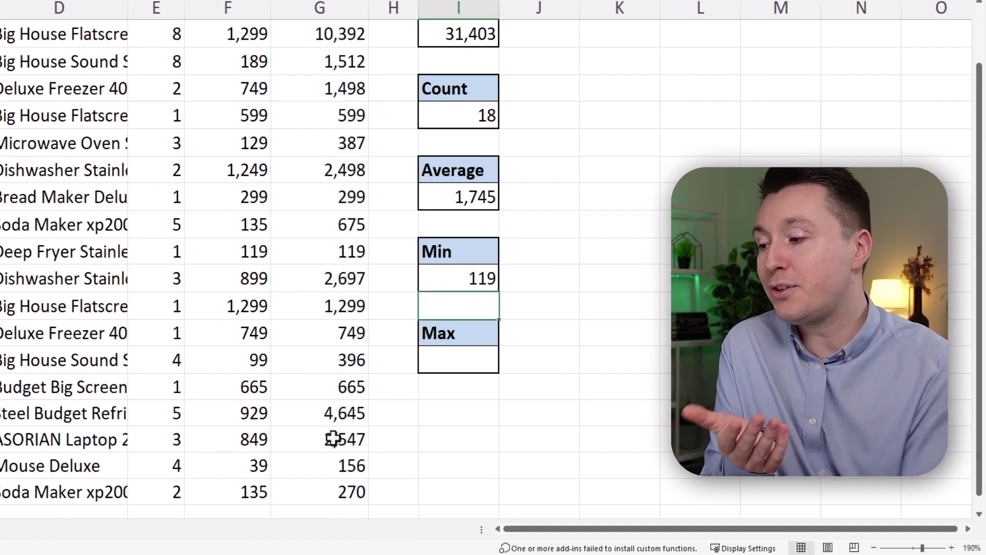
Enter =MAX(G3:G20) under Max to show the largest TotalPrice, 10,392
{"action": "left_click", "coordinate": [484, 362]}
{"action": "type", "text": "="}
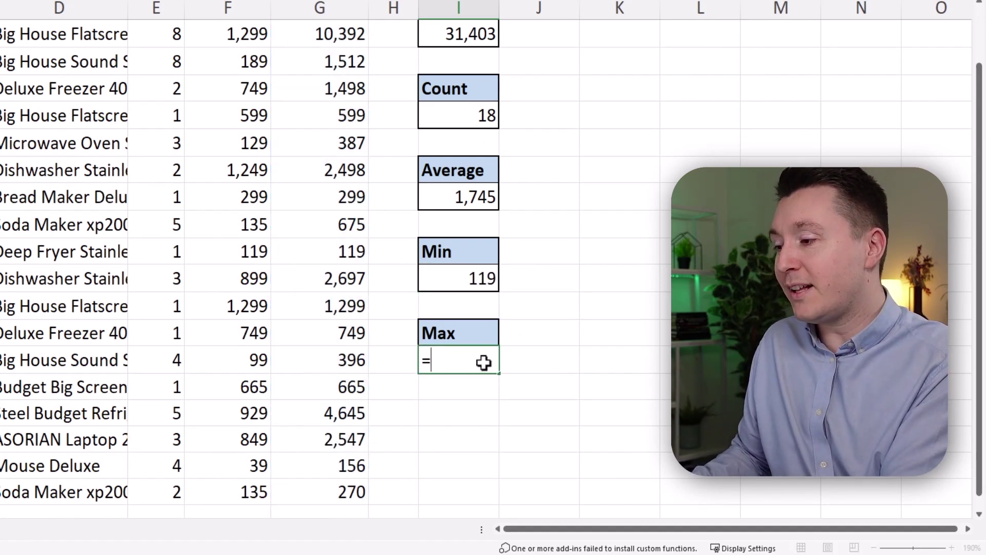
{"action": "type", "text": "max("}
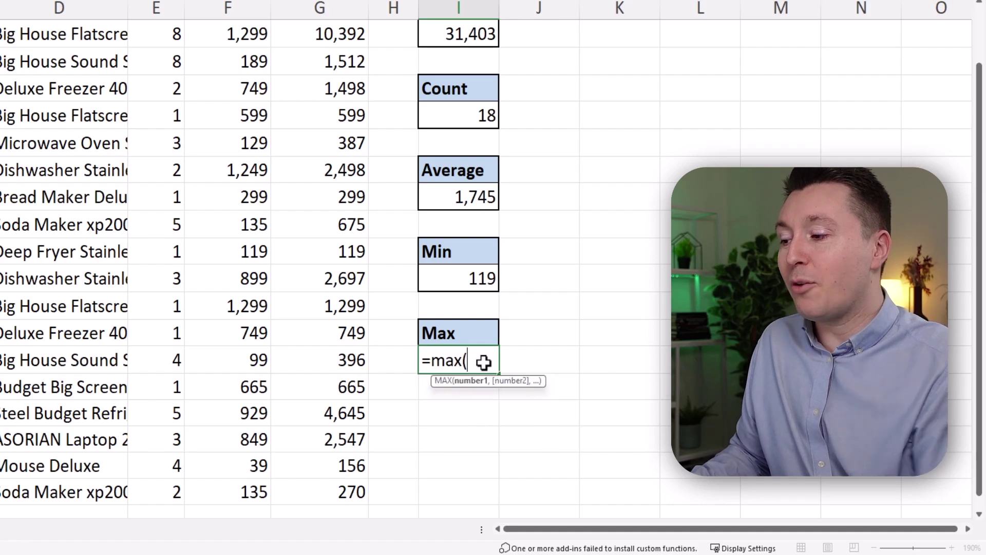
{"action": "scroll", "coordinate": [321, 91], "scroll_direction": "up", "scroll_amount": 1}
{"action": "left_click_drag", "start_coordinate": [321, 91], "coordinate": [314, 489]}
{"action": "type", "text": ")"}
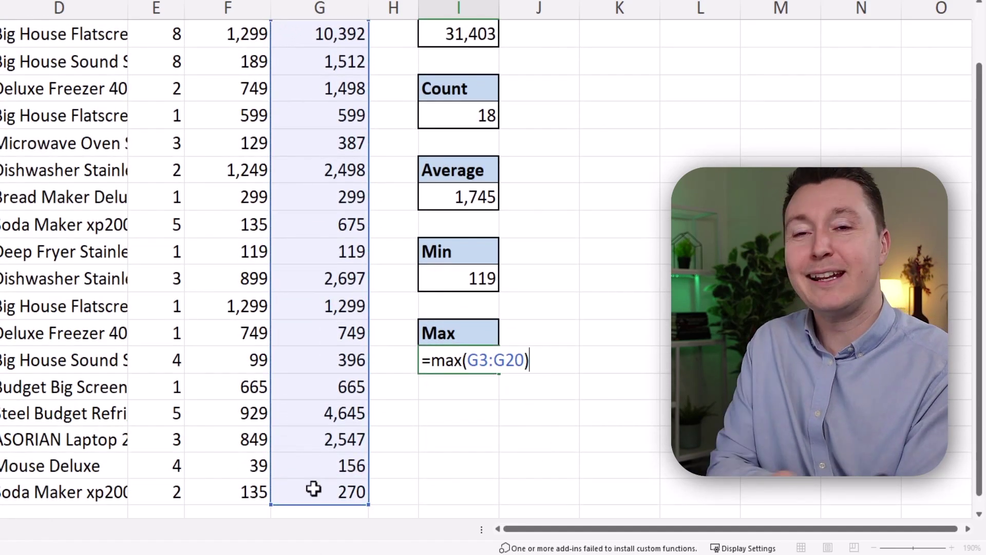
{"action": "key", "text": "Return"}
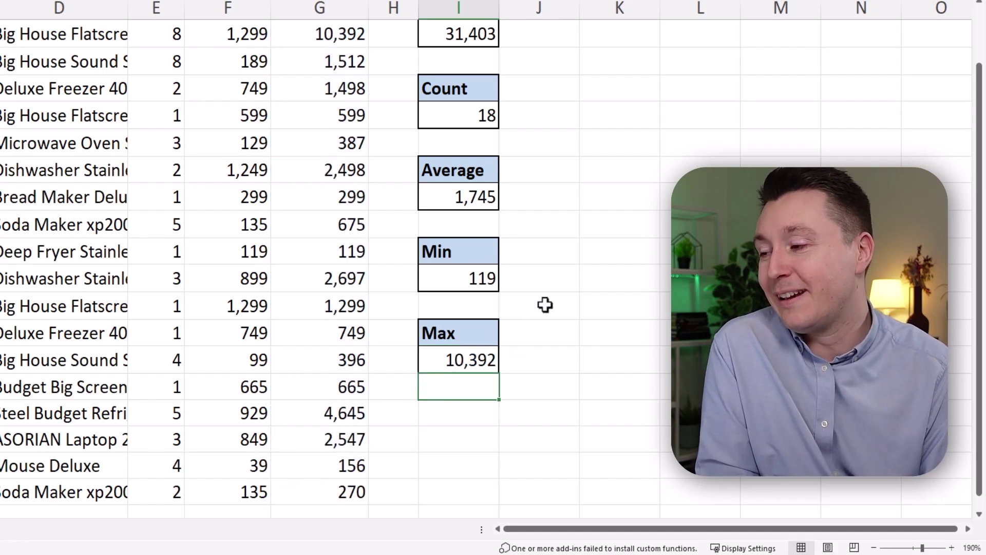
{"action": "scroll", "coordinate": [510, 297], "scroll_direction": "up", "scroll_amount": 2}
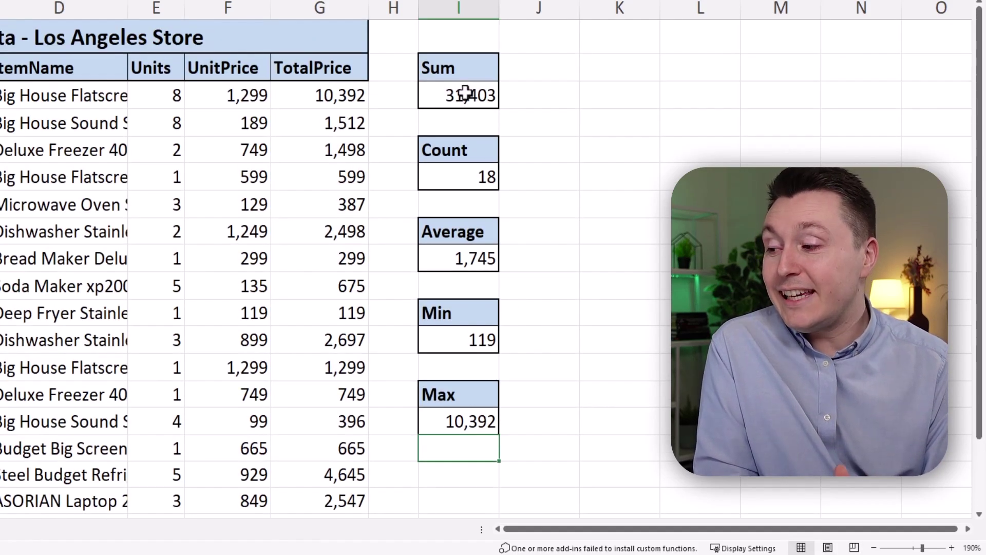
{"action": "left_click", "coordinate": [465, 95]}
{"action": "left_click", "coordinate": [455, 175]}
{"action": "left_click", "coordinate": [462, 257]}
{"action": "left_click", "coordinate": [465, 312]}
{"action": "left_click", "coordinate": [469, 339]}
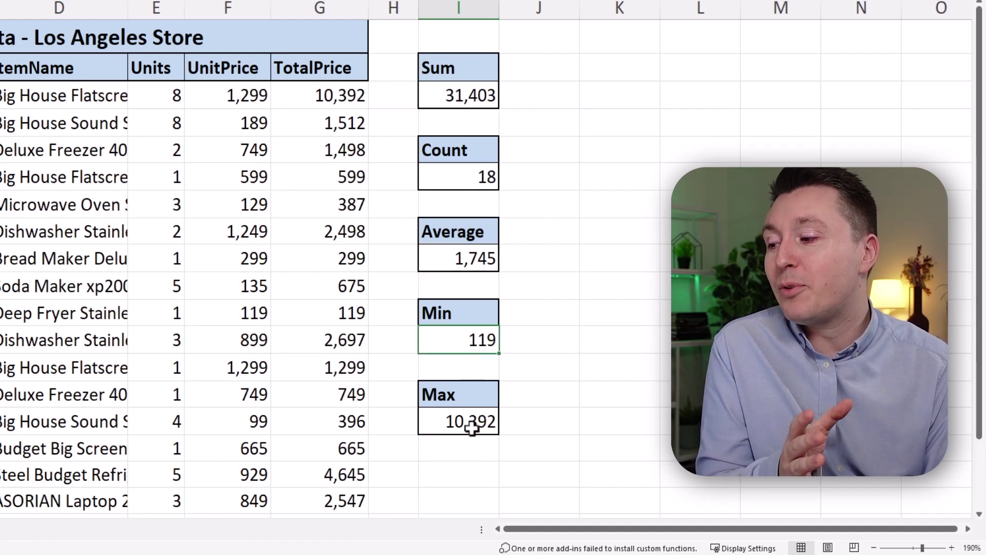
{"action": "left_click", "coordinate": [473, 94]}
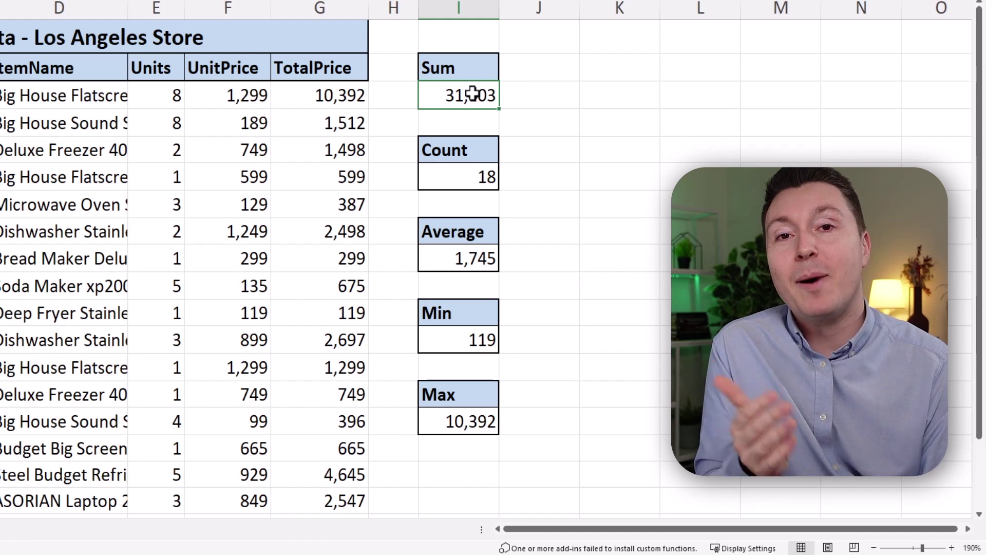